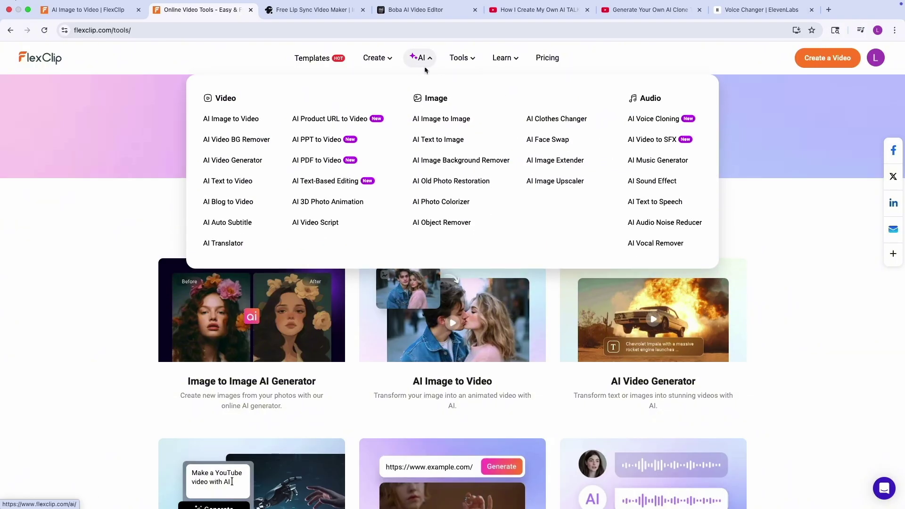
# Step: Open AI Image to Image with the uploaded photo and list its 3D styles, such as 3D Cartoon 1–3
pyautogui.click(427, 124)
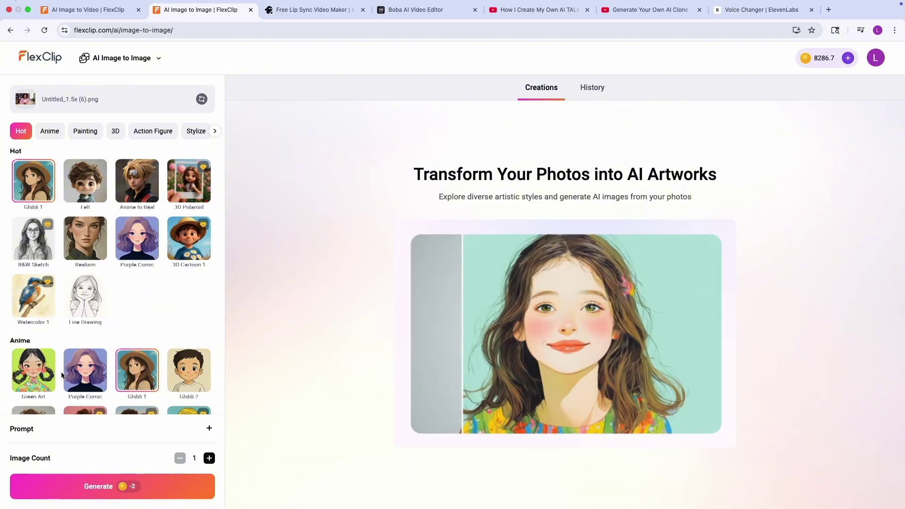
pyautogui.scroll(-3, 61, 372)
pyautogui.scroll(3, 117, 309)
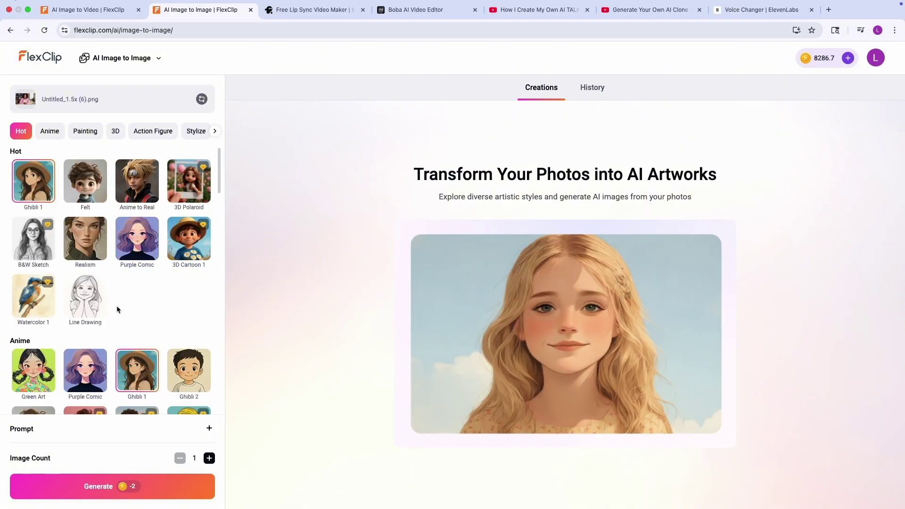
pyautogui.click(122, 131)
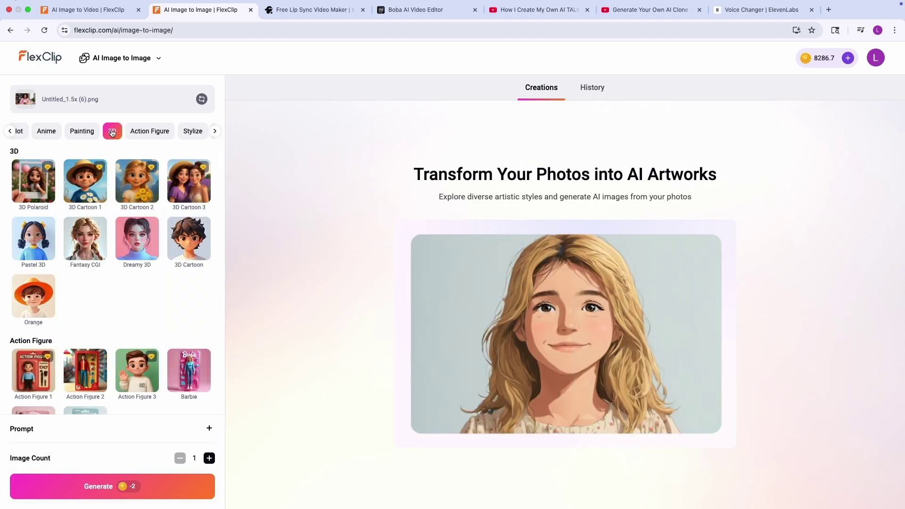
# Step: Generate a 3D Cartoon 3 version of the photo
pyautogui.click(187, 184)
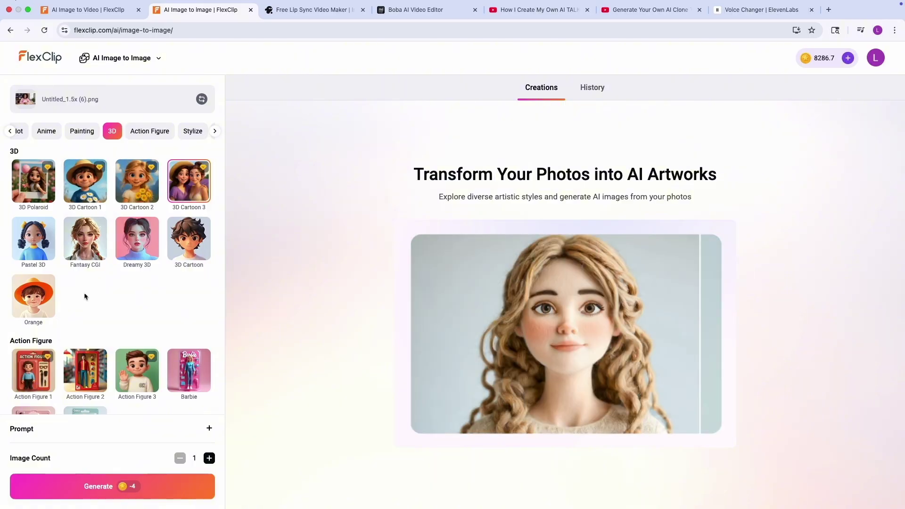
pyautogui.click(98, 486)
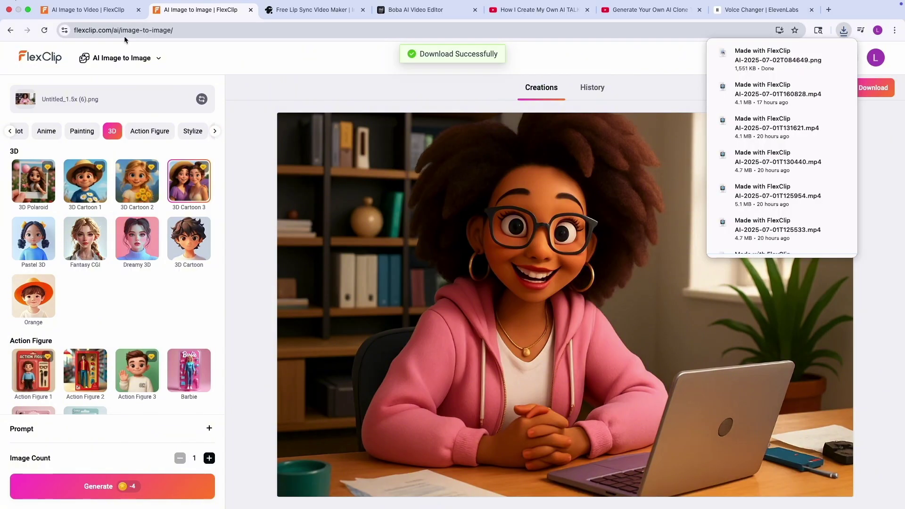
# Step: Return to the Image to Video page and remove the previously used source image
pyautogui.click(71, 10)
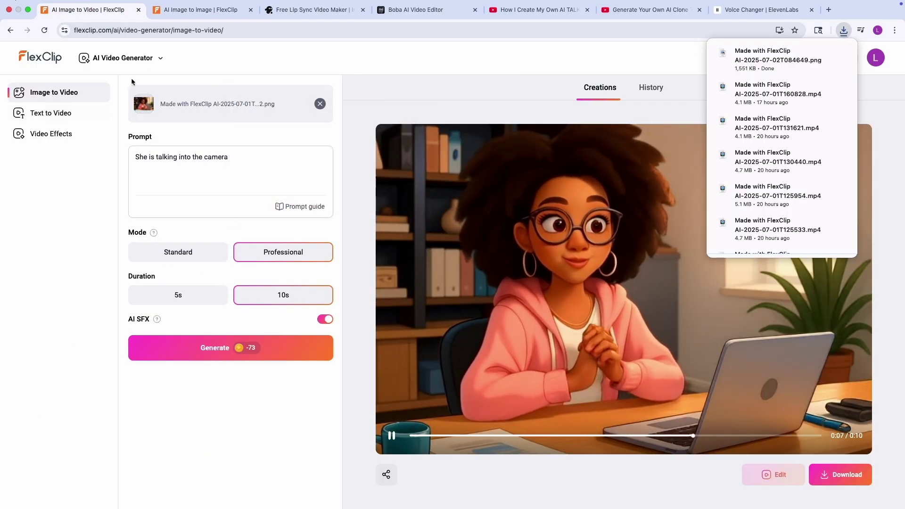
pyautogui.click(137, 65)
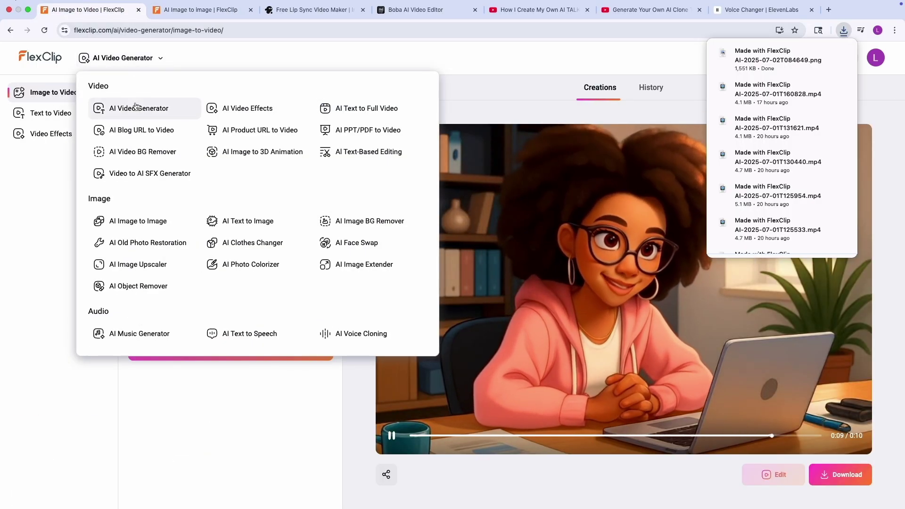
pyautogui.click(37, 203)
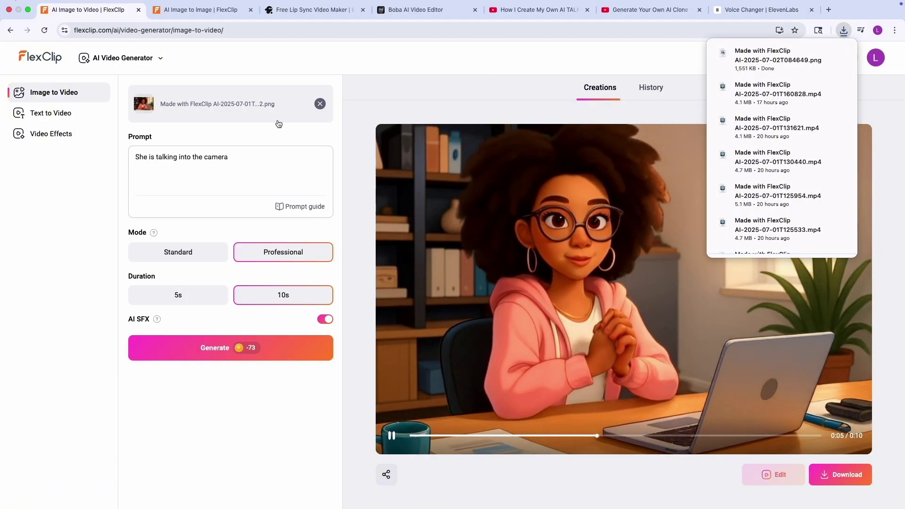
pyautogui.click(320, 104)
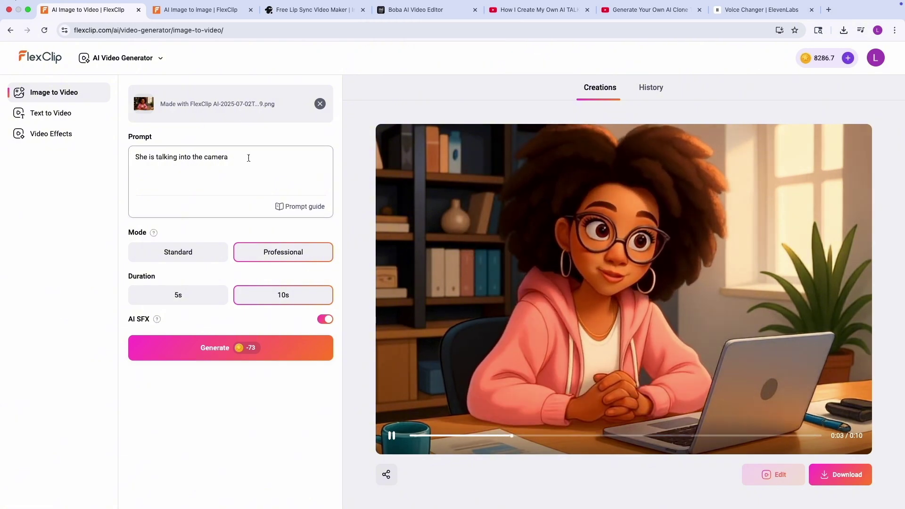
# Step: Generate a 10-second talking video from the cartoon image and download the MP4
pyautogui.moveTo(238, 158); pyautogui.dragTo(149, 157)
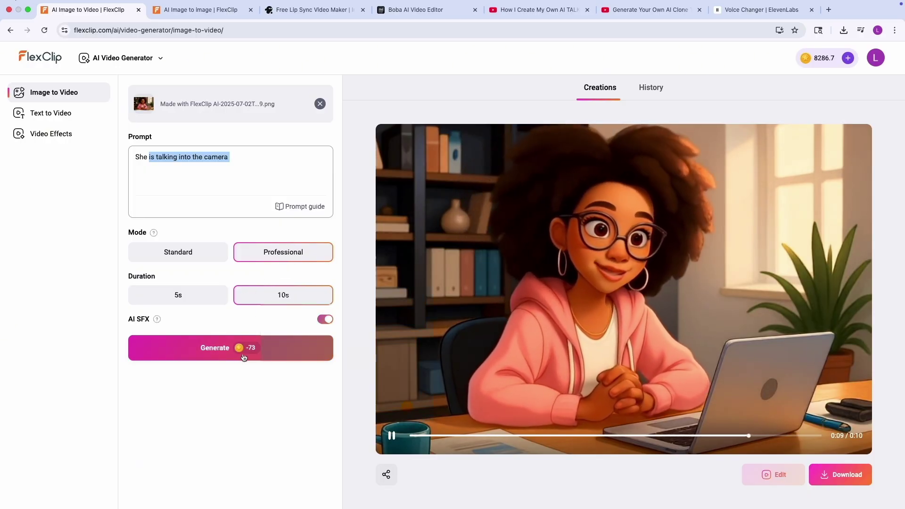
pyautogui.click(586, 90)
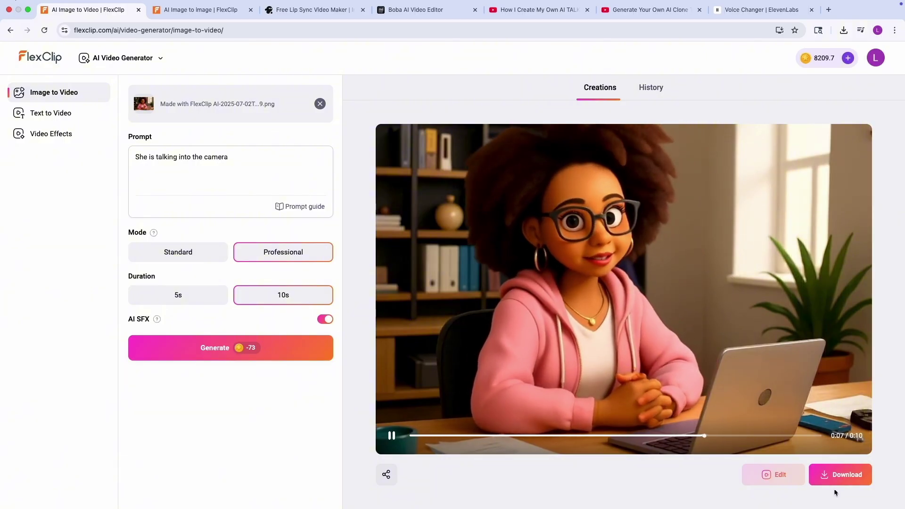
pyautogui.click(836, 476)
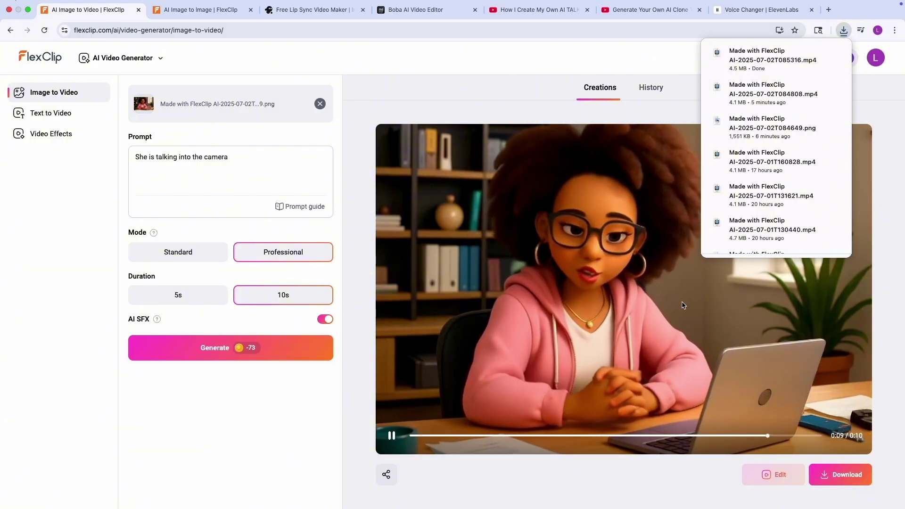
# Step: Switch to ElevenLabs, dismiss the Eleven v3 announcement, and open the Voice Changer
pyautogui.moveTo(728, 224)
pyautogui.click(737, 10)
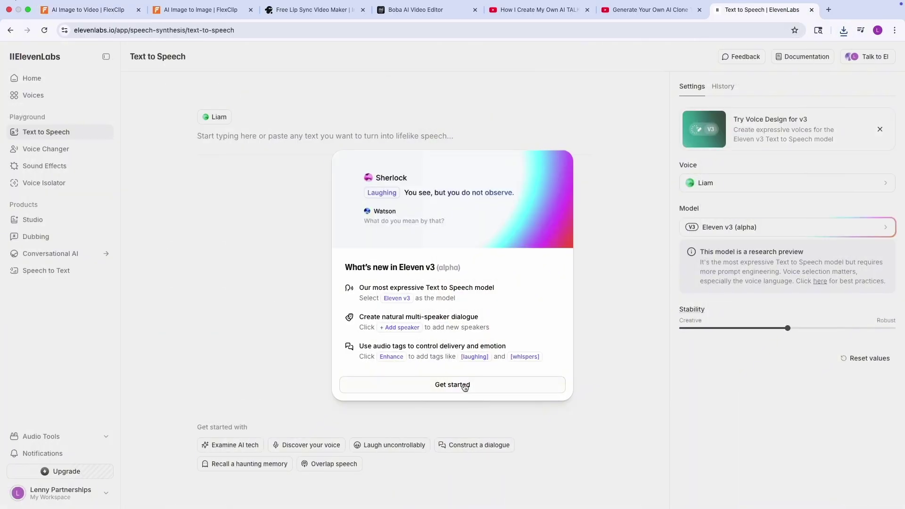
pyautogui.click(452, 383)
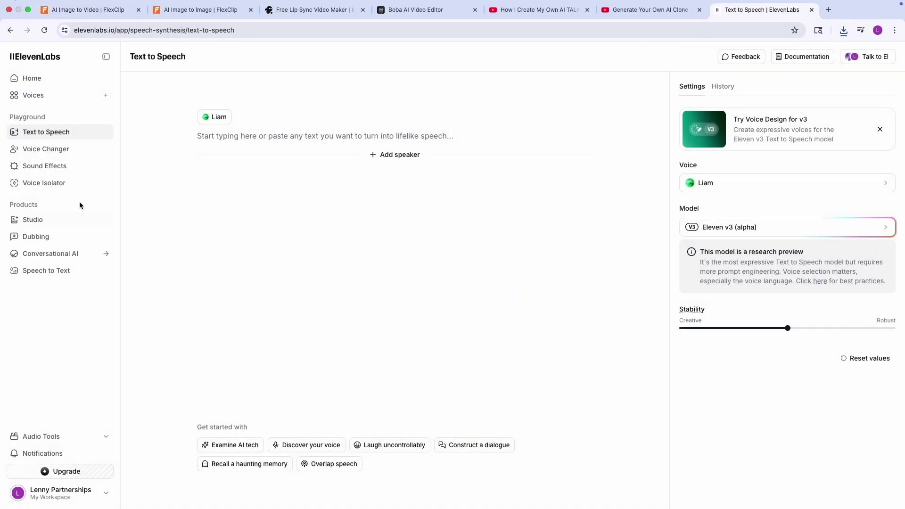
pyautogui.click(54, 149)
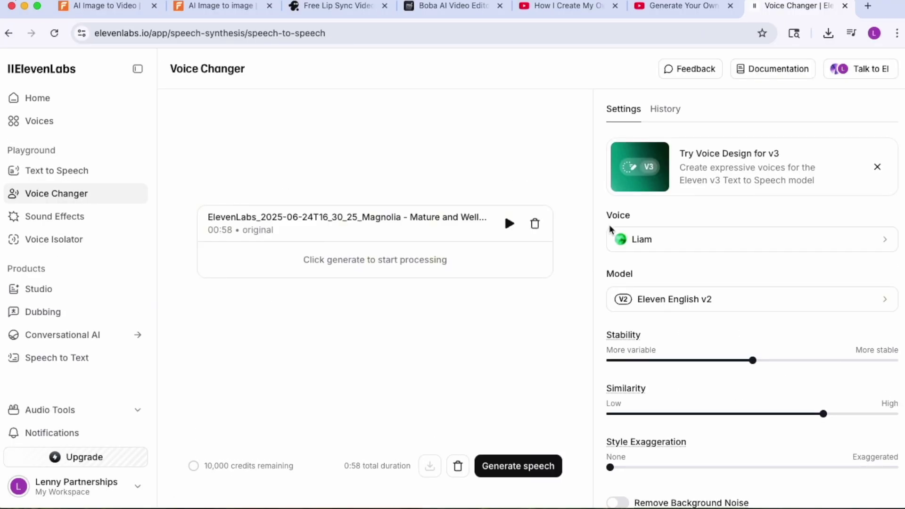
# Step: Preview the Alice voice and set it as the target voice
pyautogui.click(612, 231)
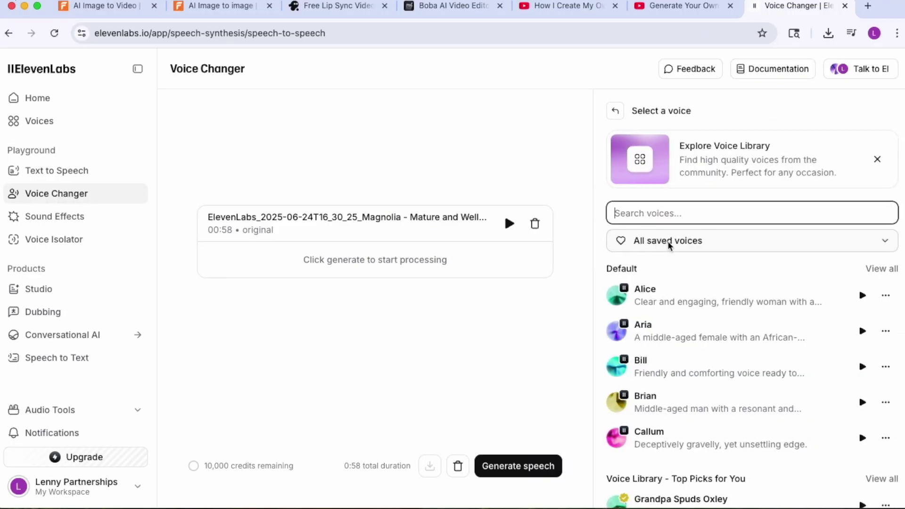
pyautogui.click(862, 297)
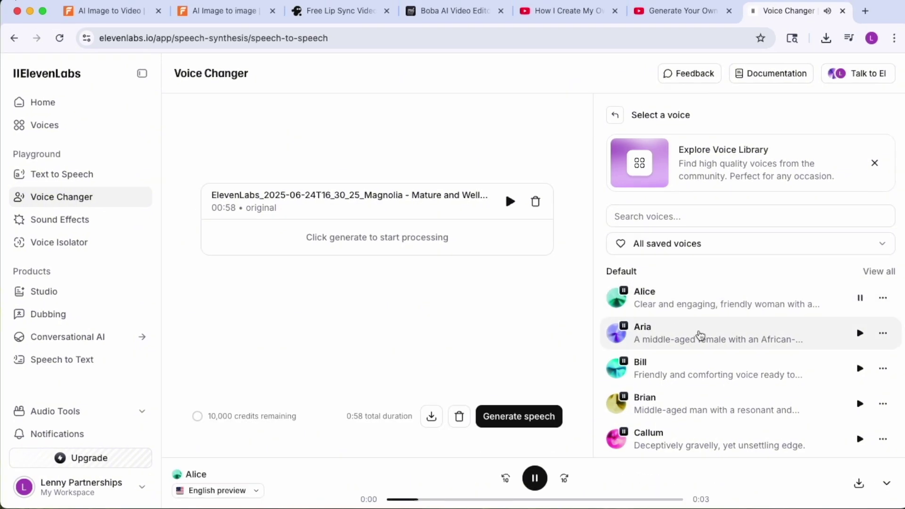
pyautogui.click(860, 299)
pyautogui.click(861, 299)
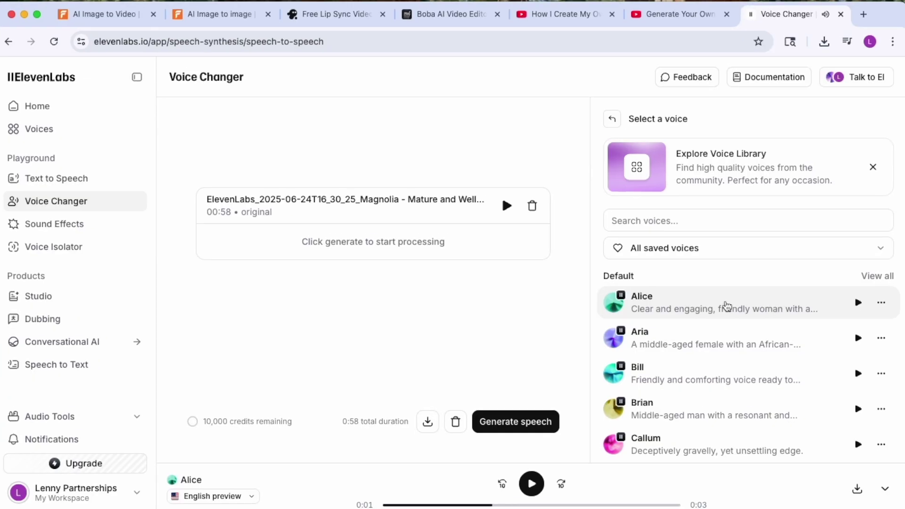
pyautogui.click(726, 305)
# Step: Convert the recording to Alice's voice with background noise removal and download the MP3
pyautogui.scroll(-2, 753, 426)
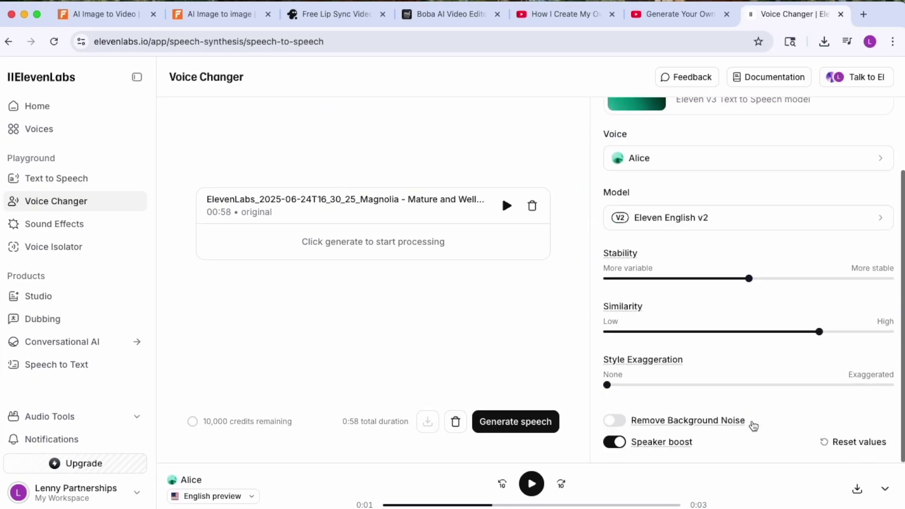
pyautogui.click(618, 423)
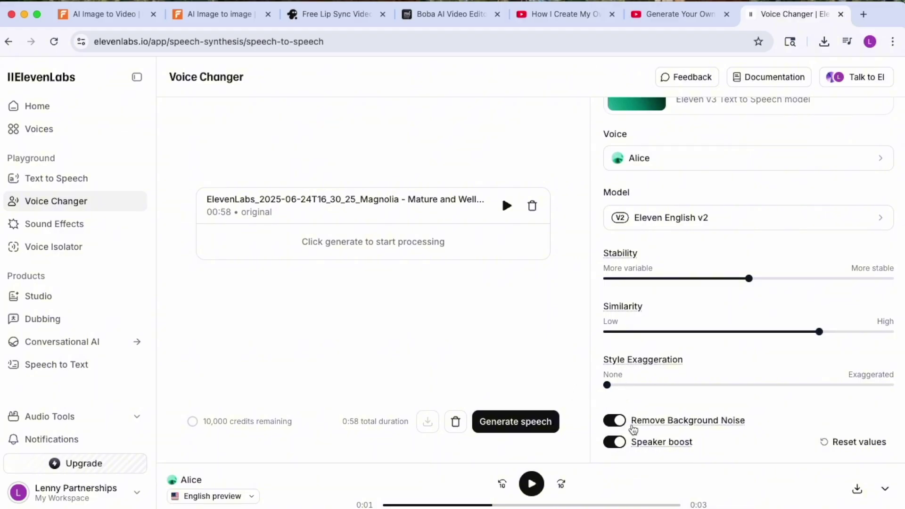
pyautogui.moveTo(632, 429)
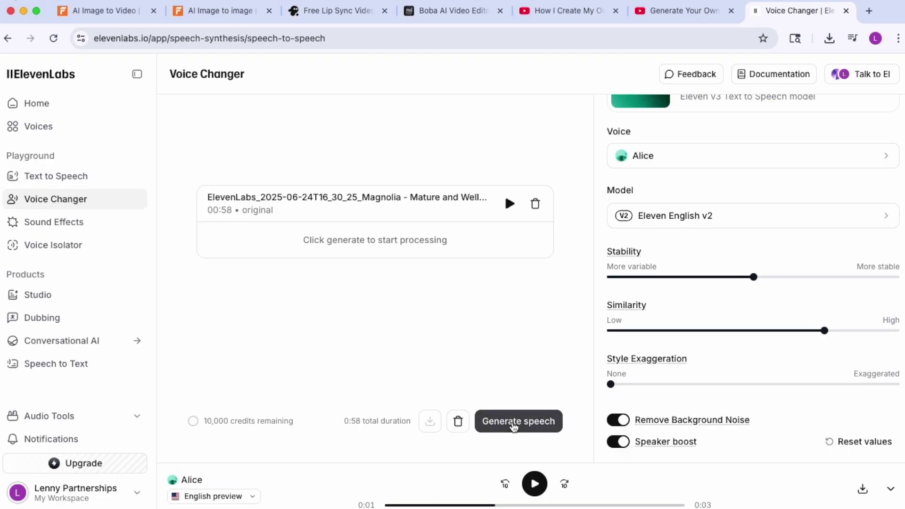
pyautogui.click(514, 423)
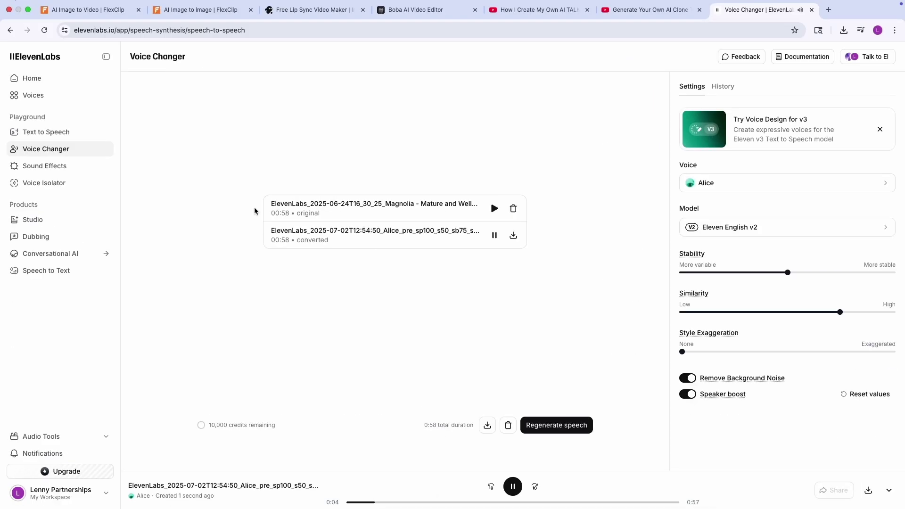
pyautogui.click(512, 486)
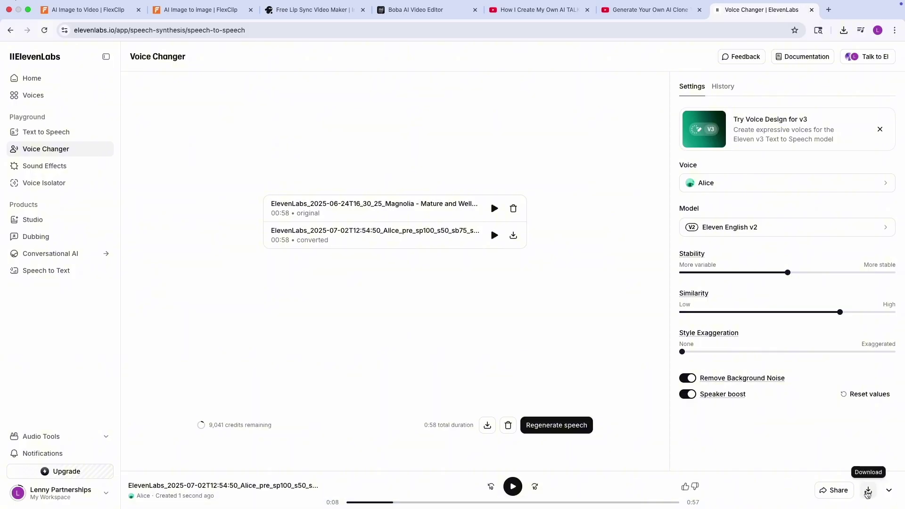
pyautogui.click(867, 491)
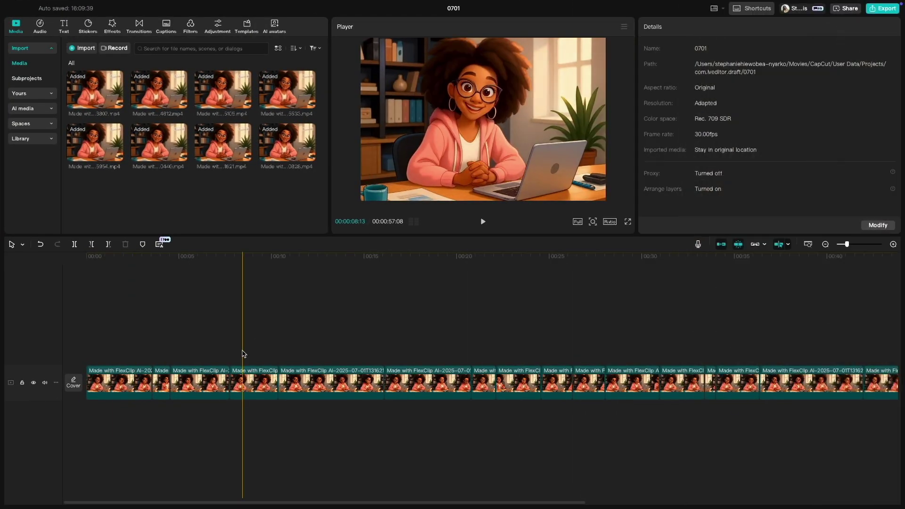
# Step: Export the timeline with video included under the name 'New Lenny Into'
pyautogui.hscroll(10, 754, 372)
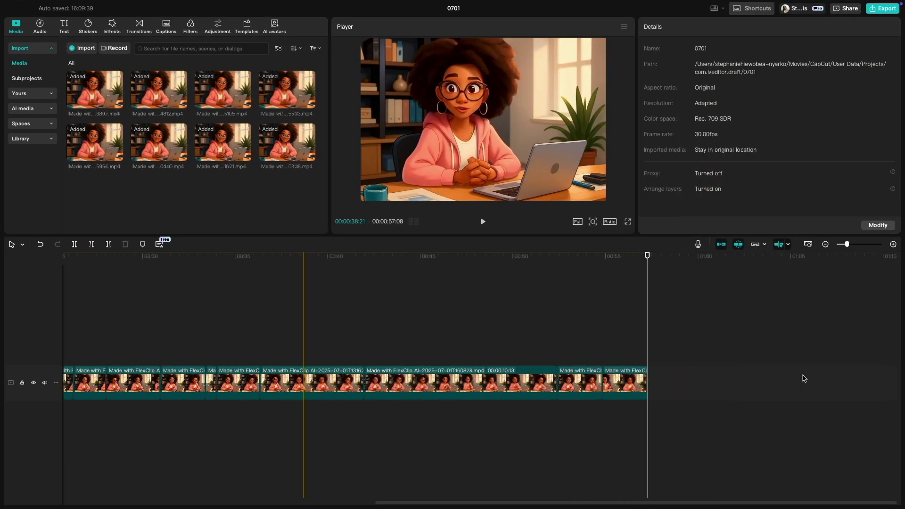
pyautogui.hscroll(-10, 262, 369)
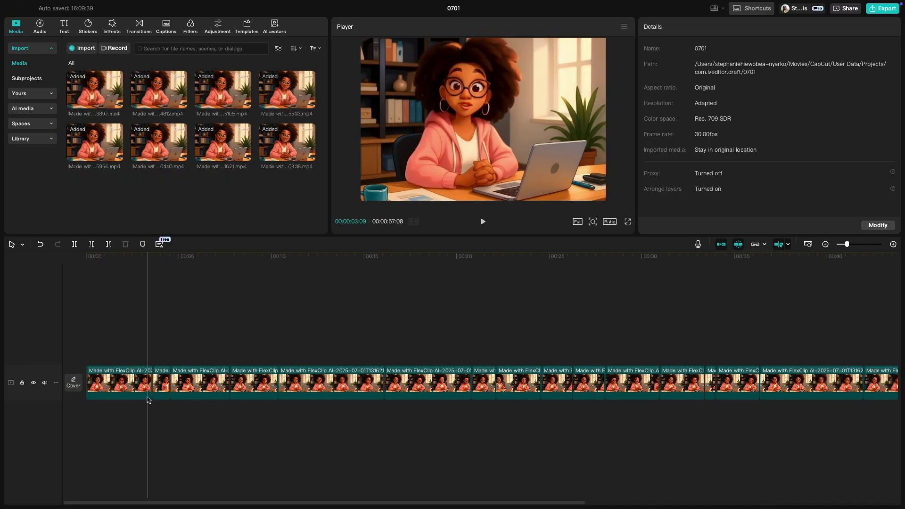
pyautogui.click(882, 8)
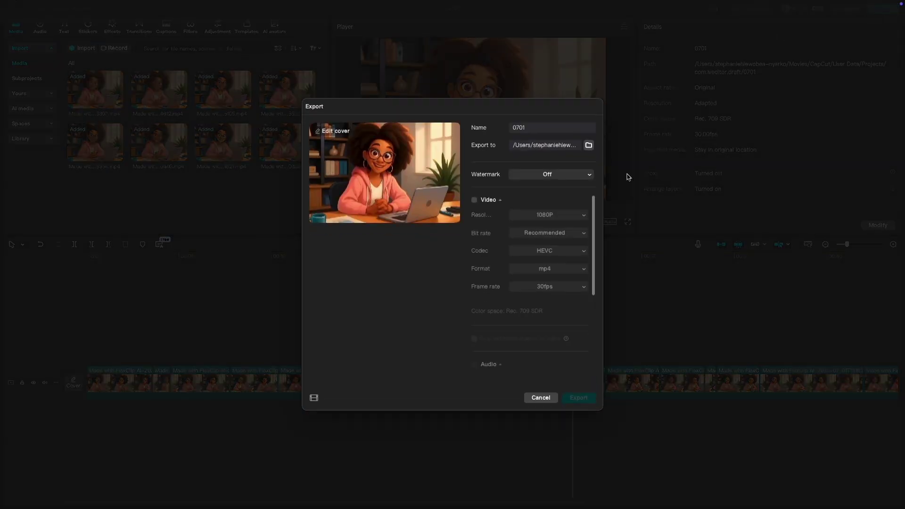
pyautogui.click(474, 200)
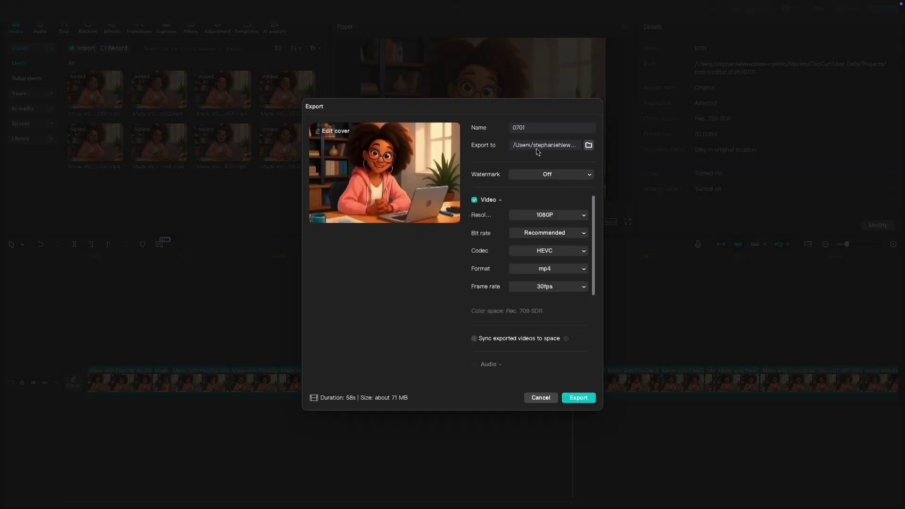
pyautogui.write('New Lenny Into')
pyautogui.click(573, 398)
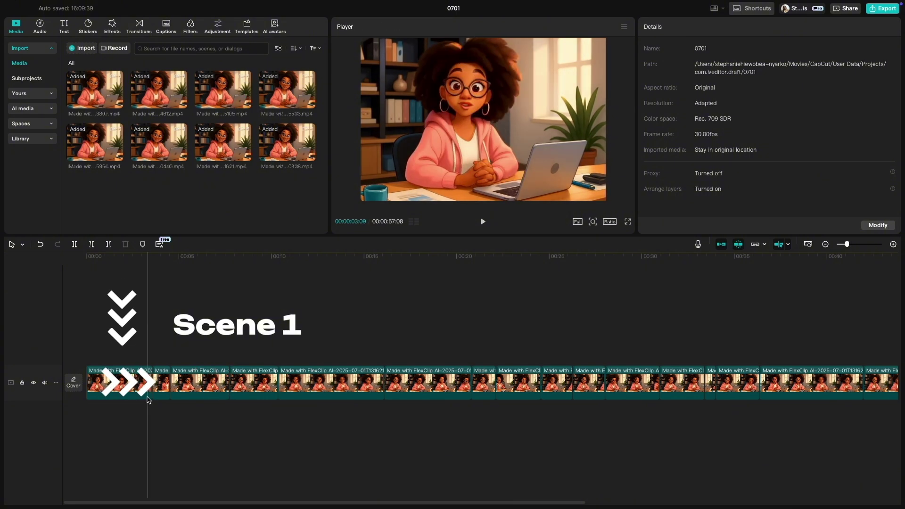
# Step: Reopen the export settings with Super+E and start the 1080P mp4 export again
pyautogui.press('super+e')
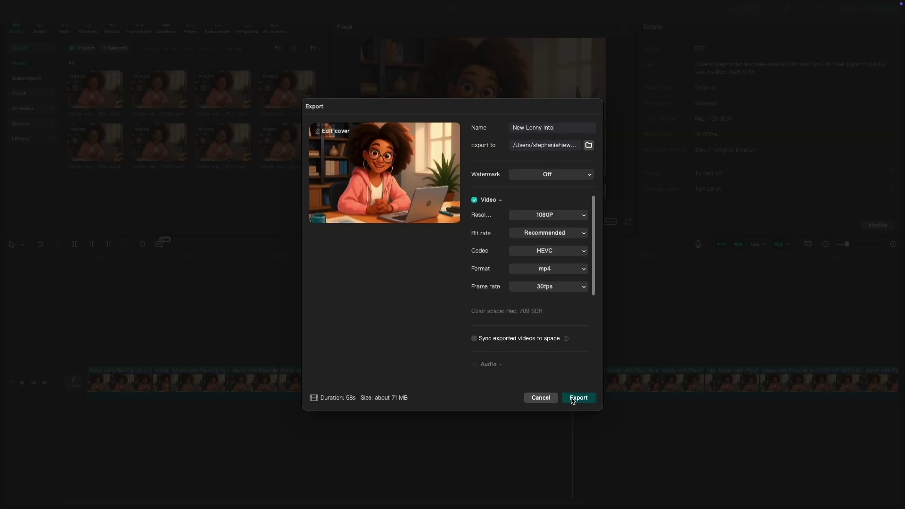
pyautogui.click(573, 397)
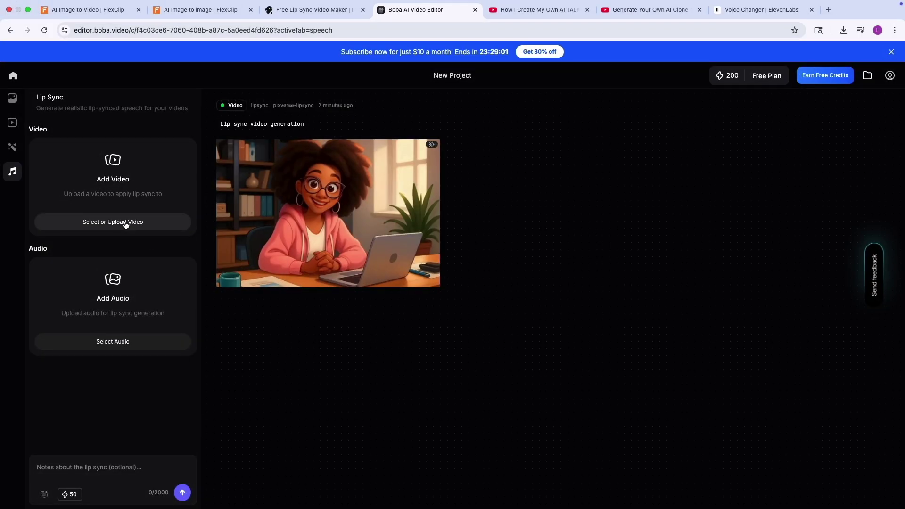
# Step: Upload the 10-second FlexClip avatar video into the Lip Sync video slot
pyautogui.click(125, 223)
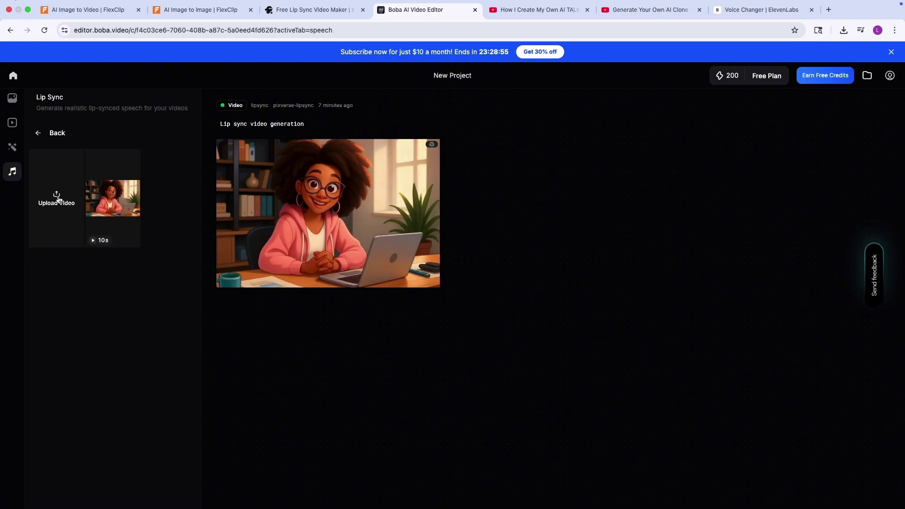
pyautogui.click(56, 197)
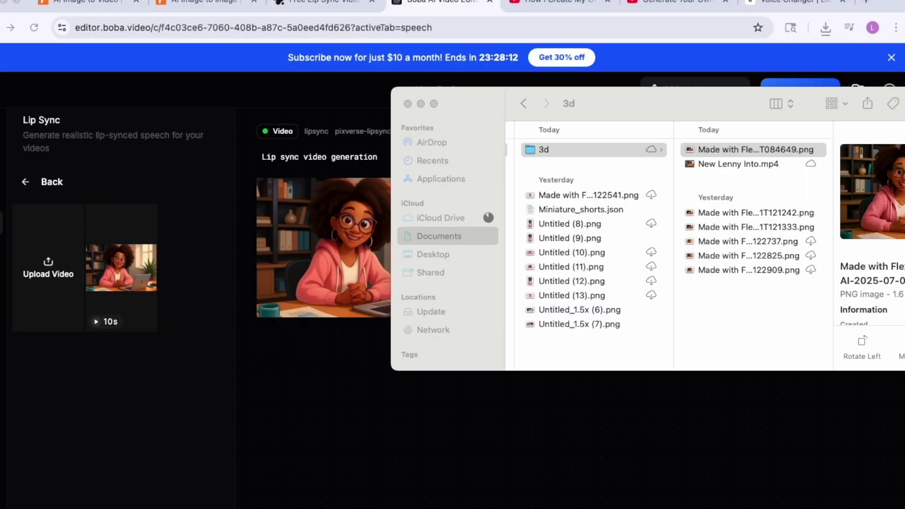
pyautogui.moveTo(735, 149); pyautogui.dragTo(54, 247)
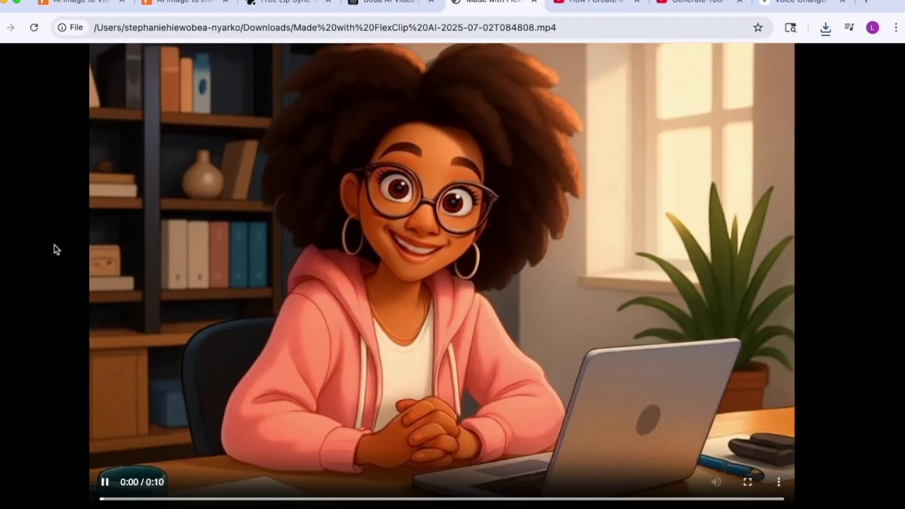
pyautogui.click(532, 4)
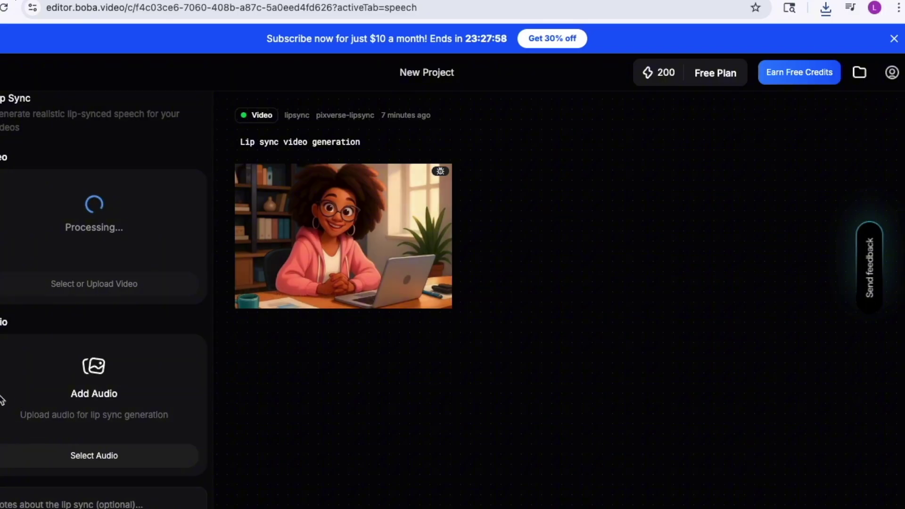
# Step: Load the ElevenLabs MP3 from Downloads as the lip sync audio
pyautogui.click(90, 457)
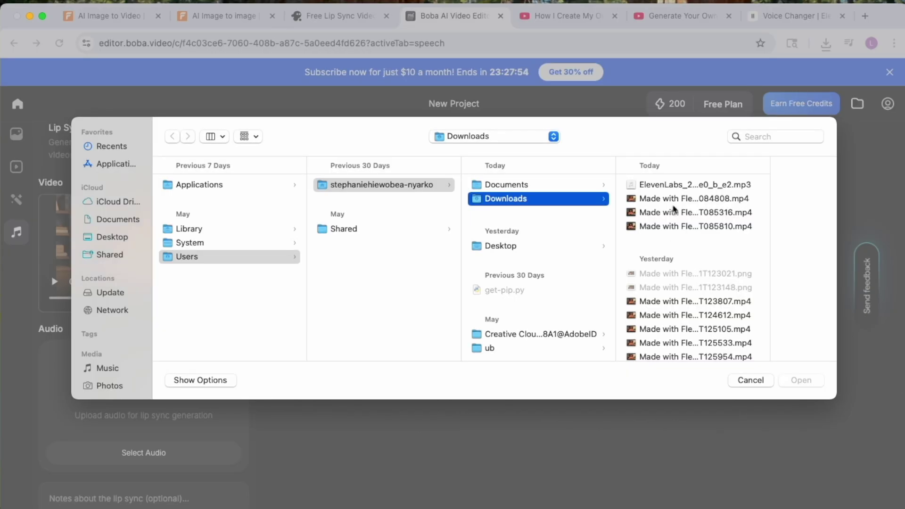
pyautogui.click(654, 159)
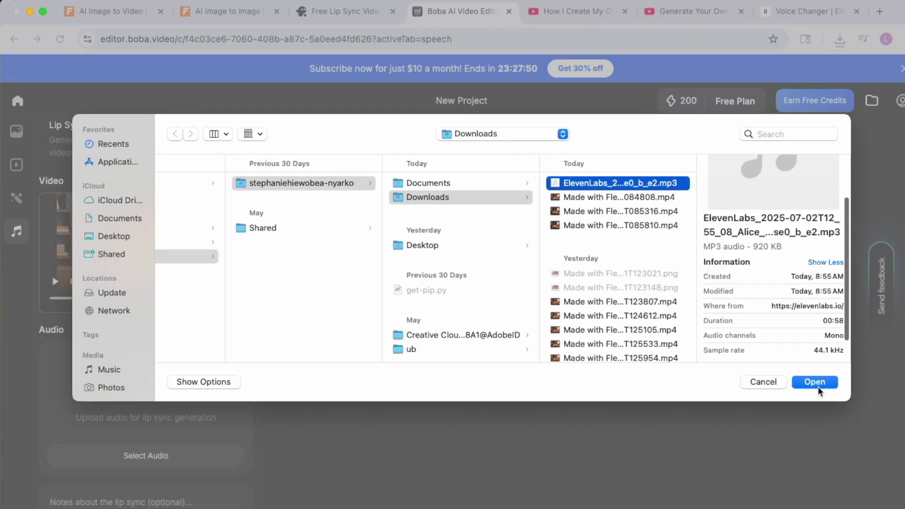
pyautogui.click(818, 387)
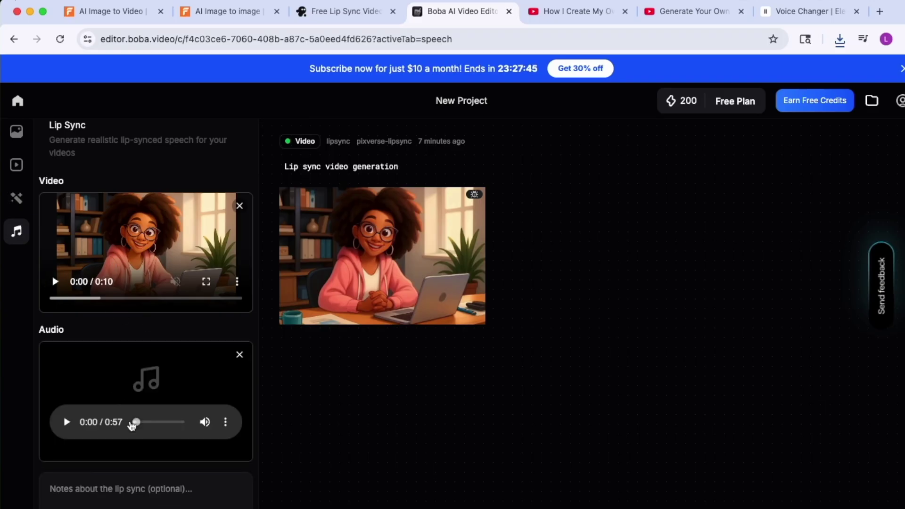
pyautogui.scroll(-1, 137, 461)
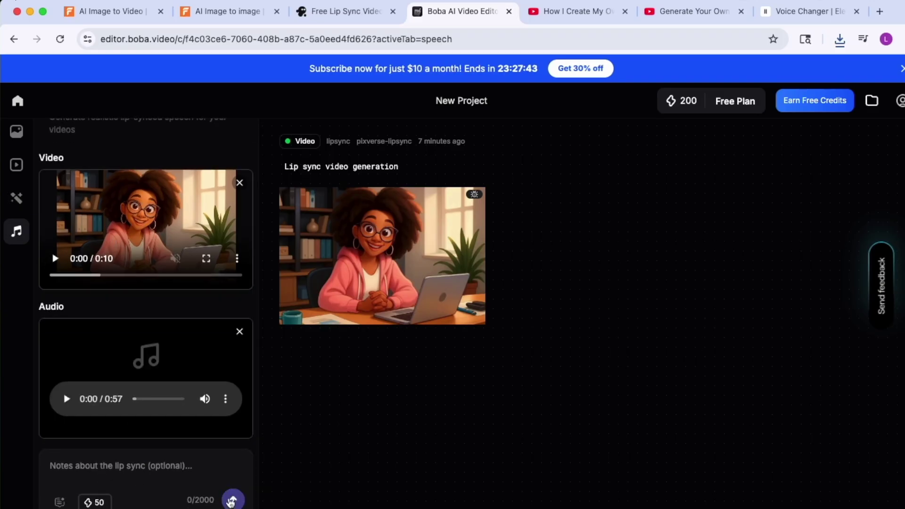
pyautogui.press('ctrl+super+f')
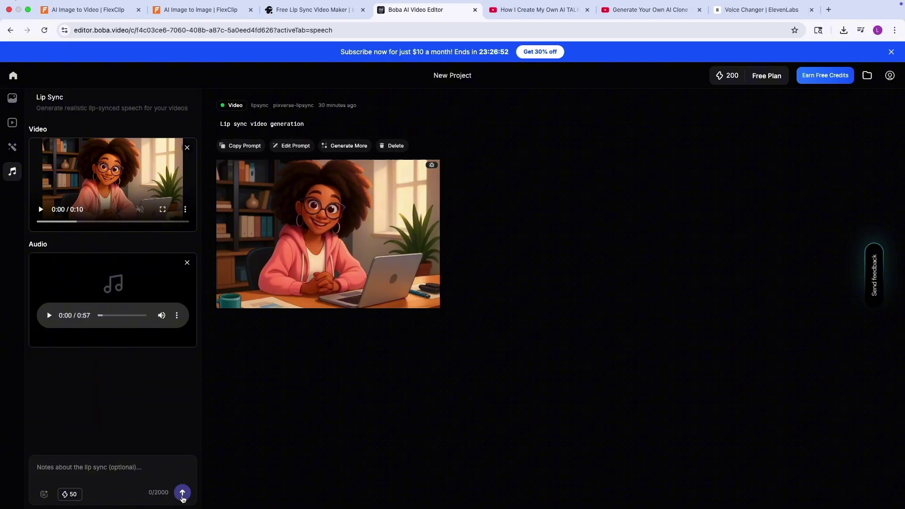
# Step: Start the lip sync generation, spending 50 credits
pyautogui.click(182, 492)
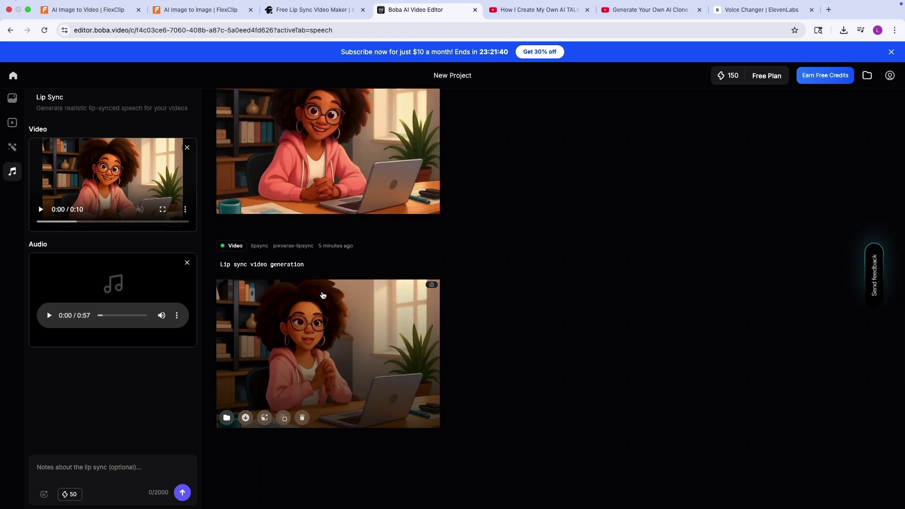
pyautogui.click(323, 296)
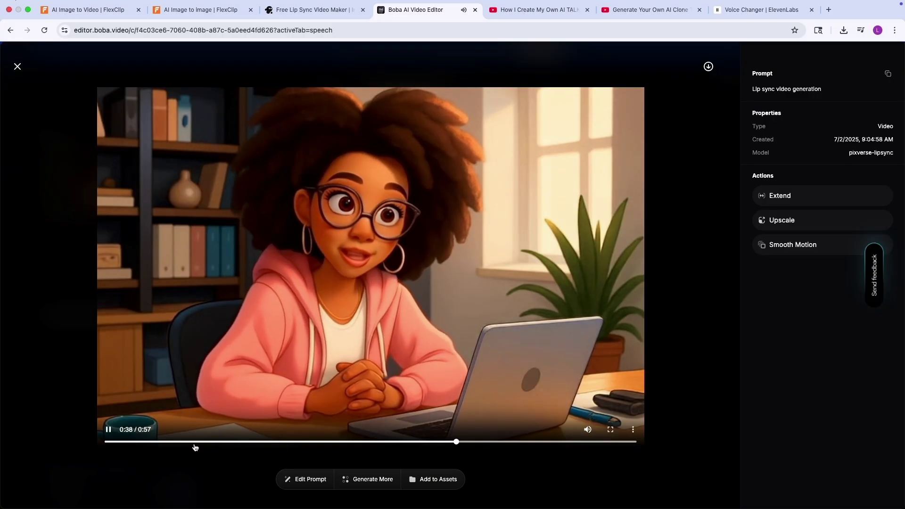
pyautogui.click(108, 430)
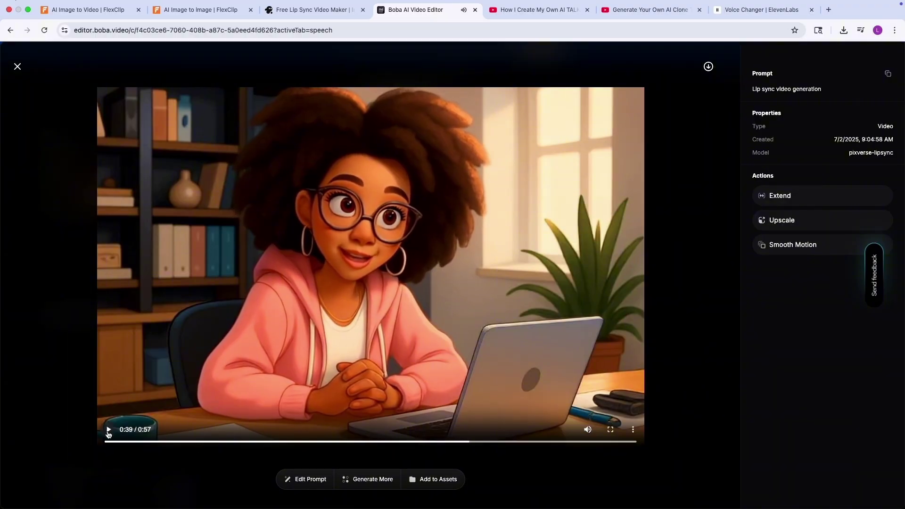